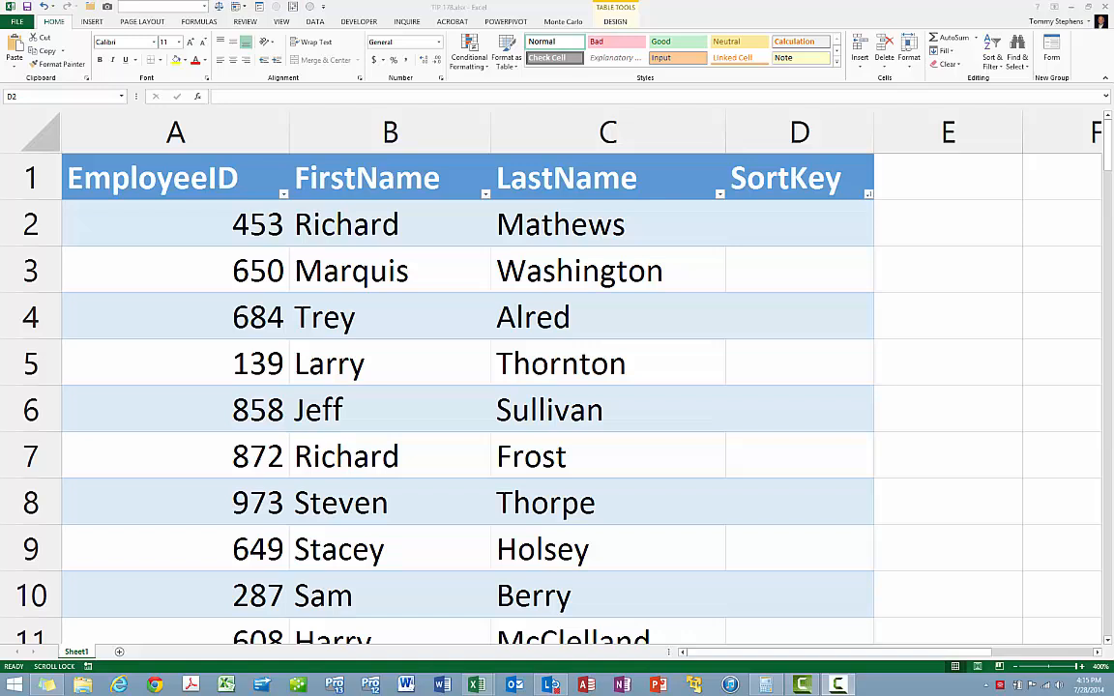
Enter =rand() in D2 so the SortKey column auto-fills with random numbers through row 101.
click(813, 220)
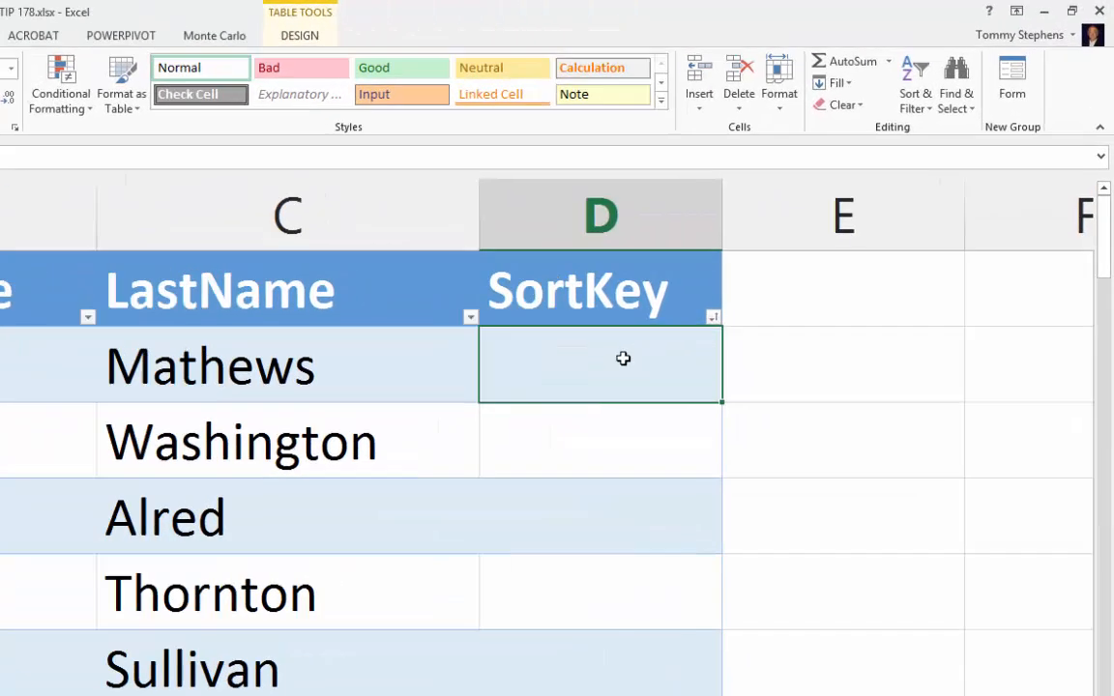
text(=ra)
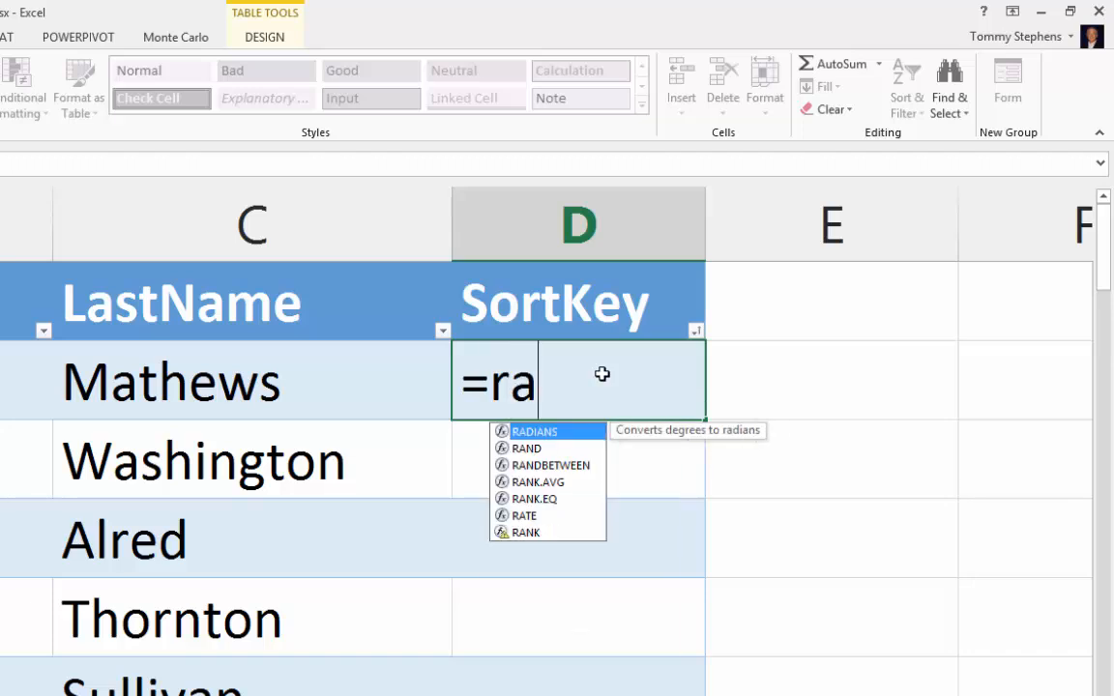
text(nd)
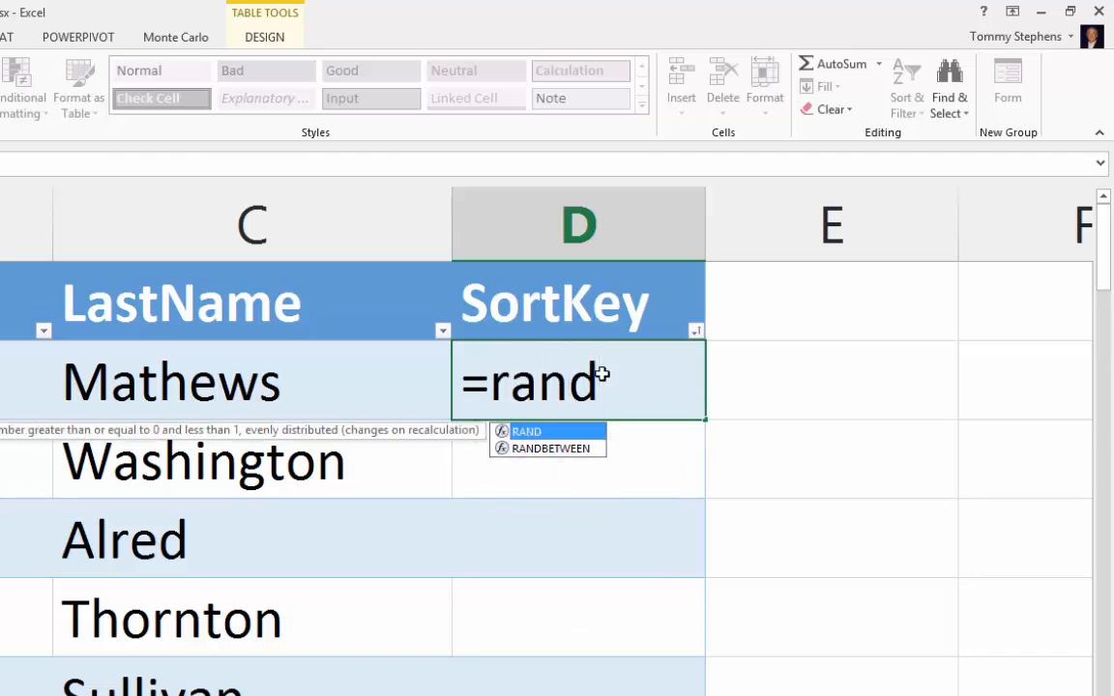
text(()
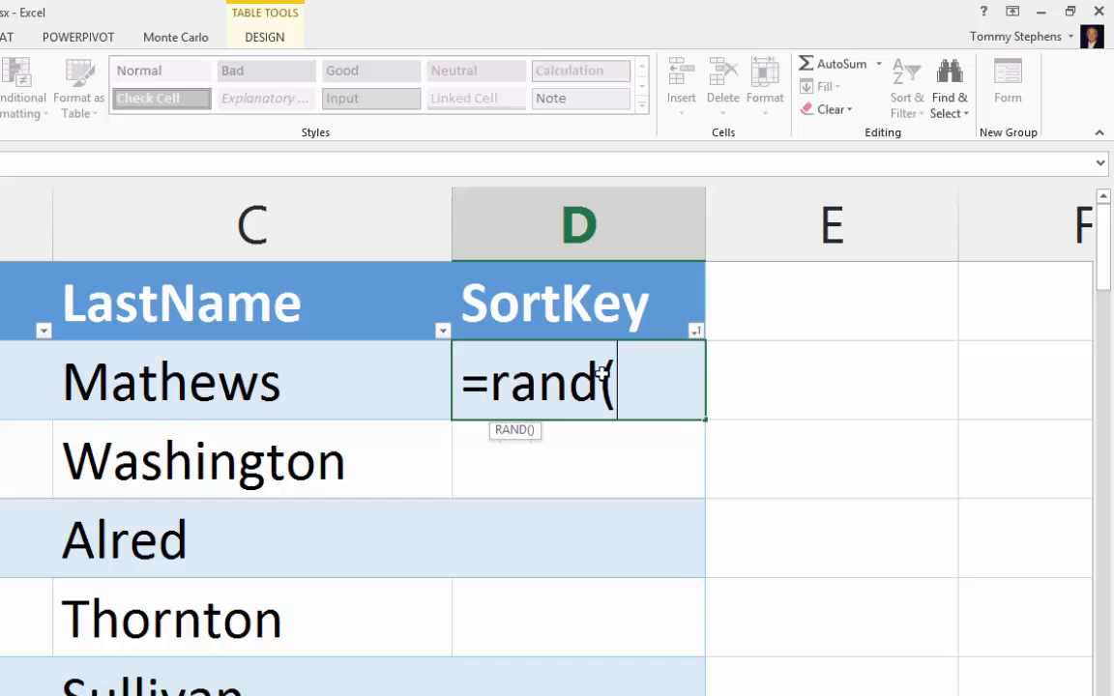
text())
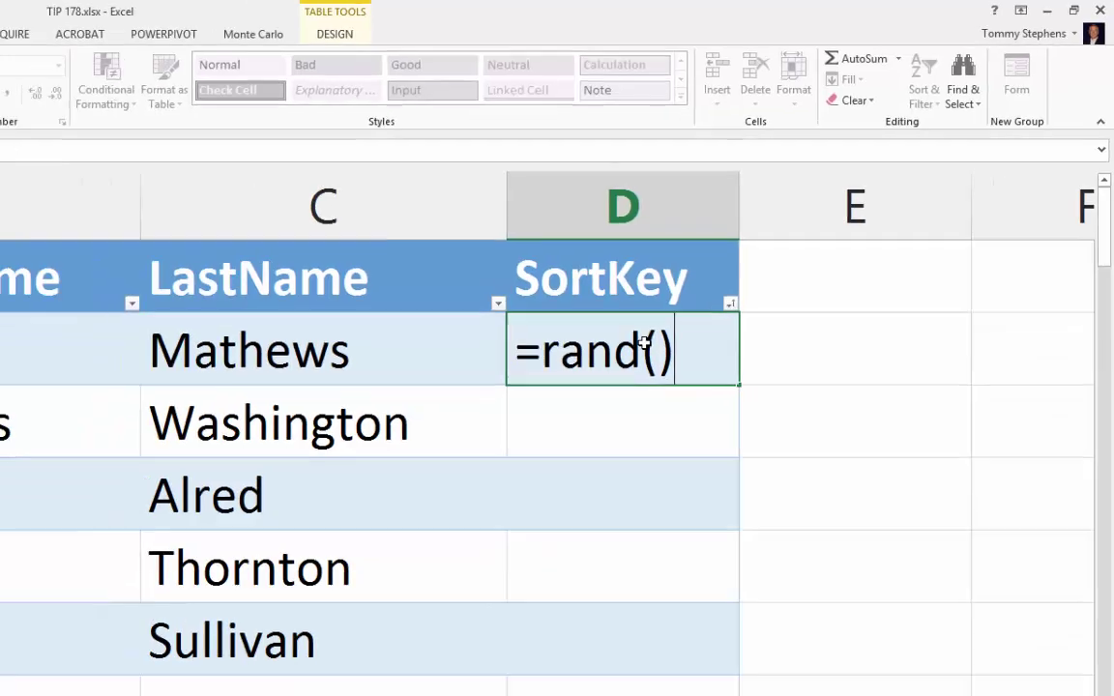
key(Return)
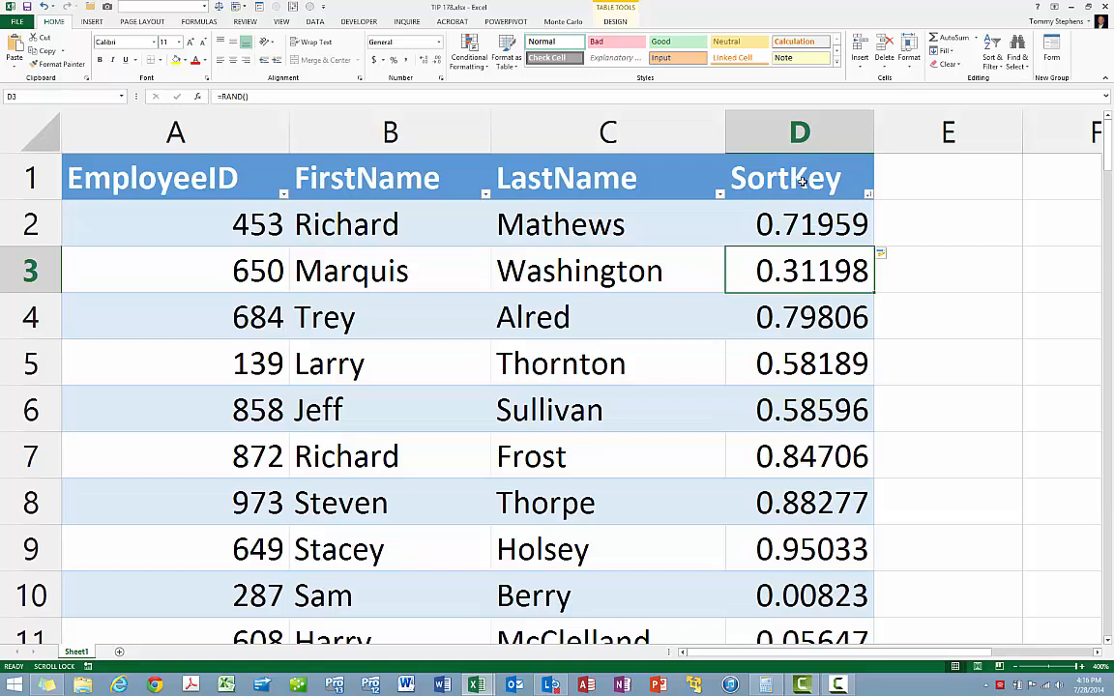
click(792, 230)
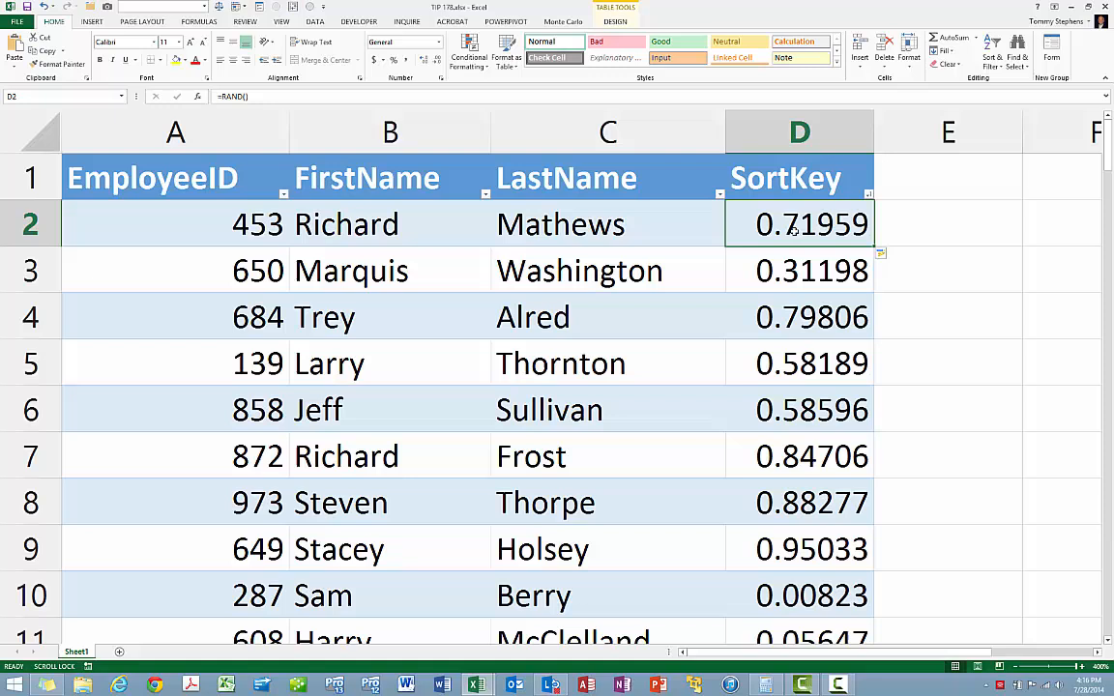
Copy the SortKey range and Paste Special as Values so the random numbers become static.
key(ctrl+shift+Down)
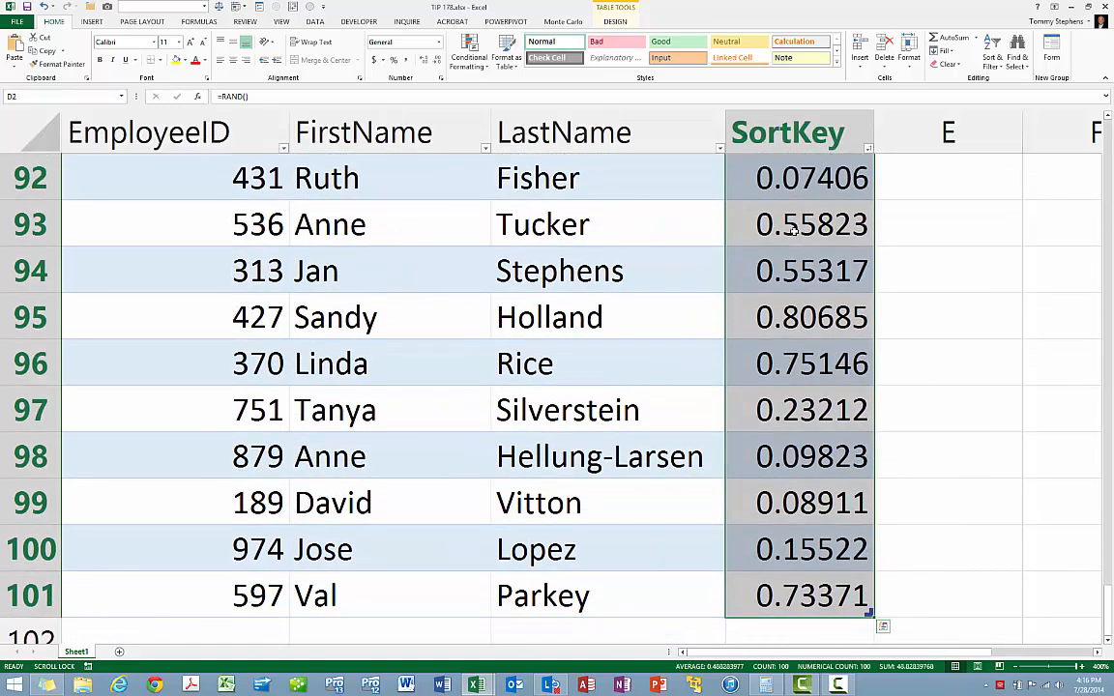
key(ctrl+c)
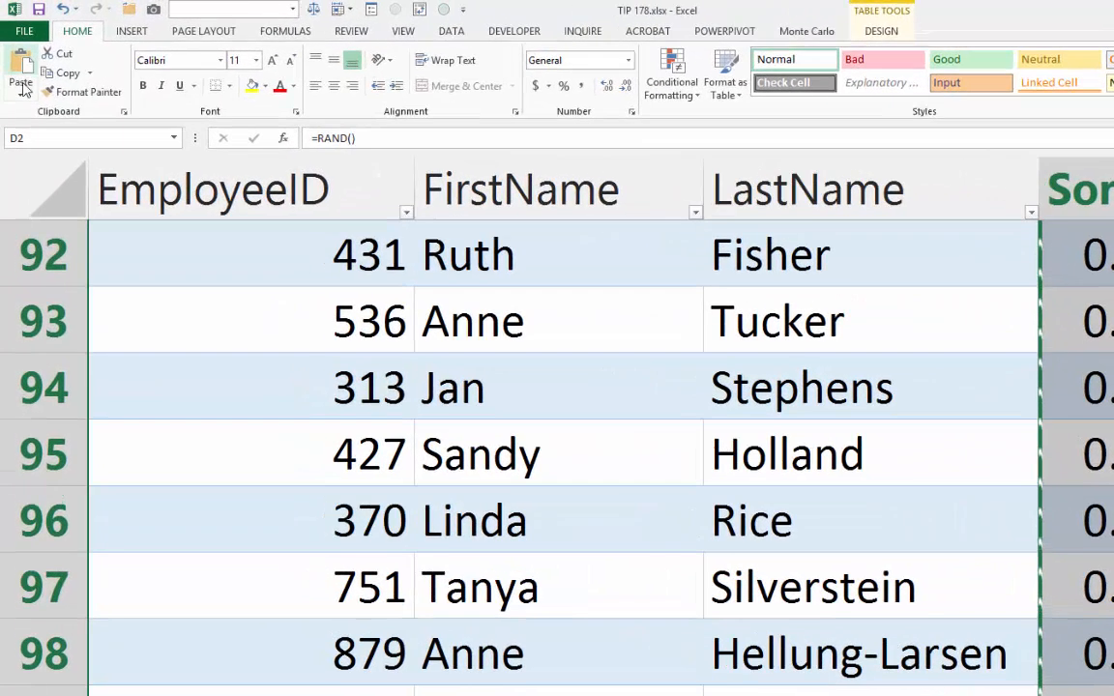
click(24, 94)
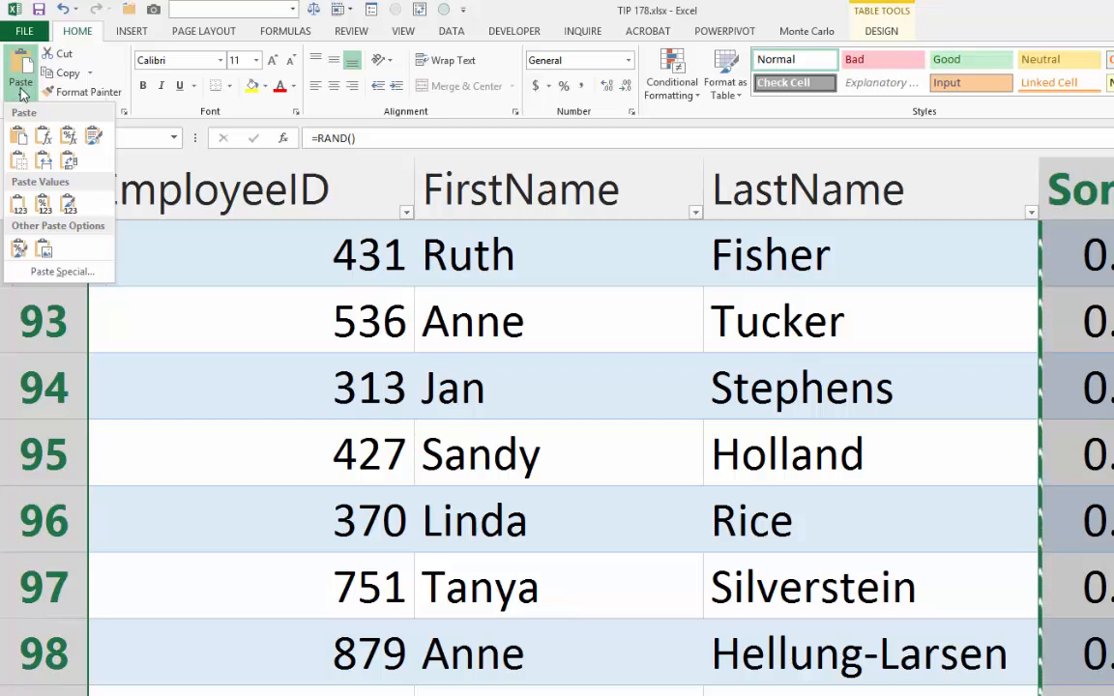
click(58, 271)
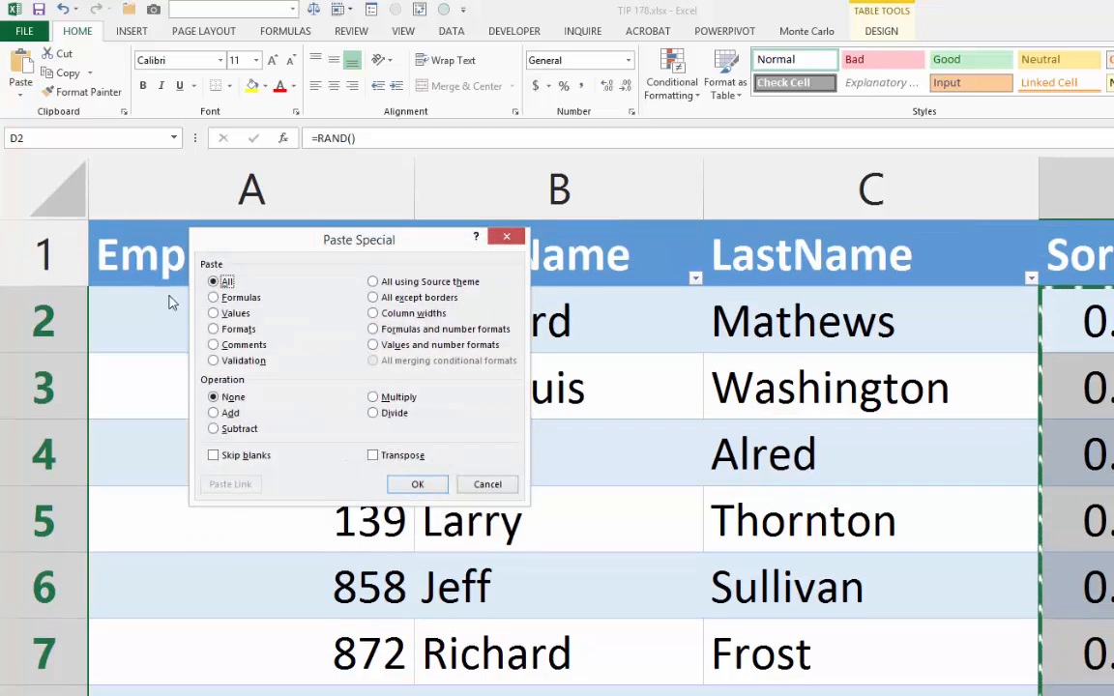
click(242, 314)
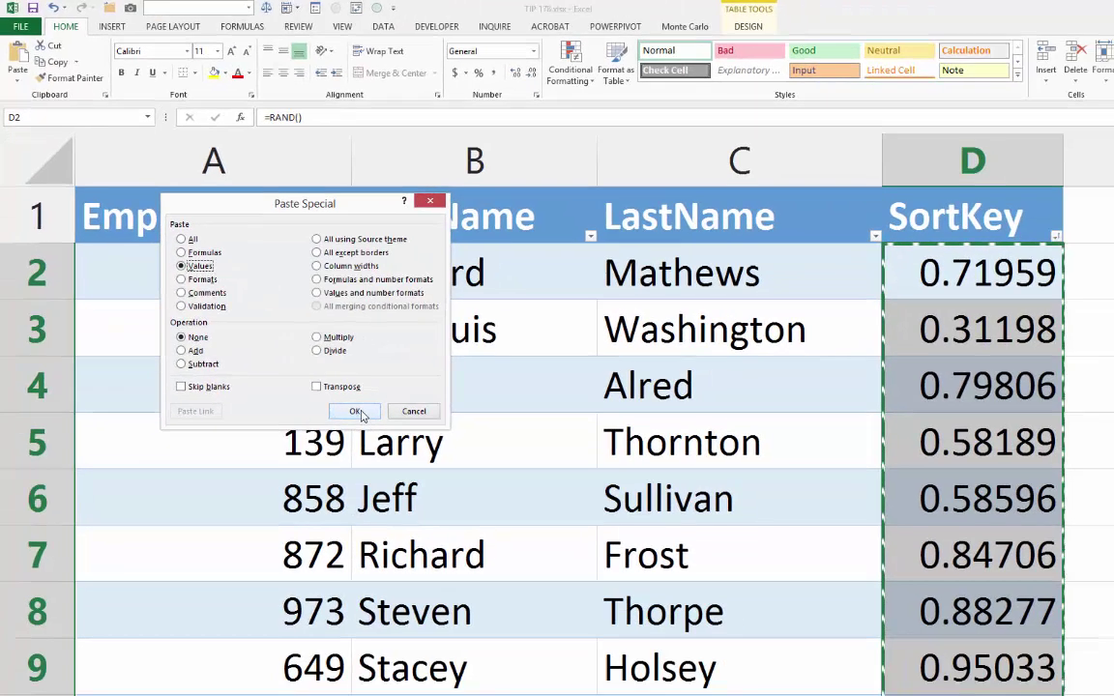
click(425, 489)
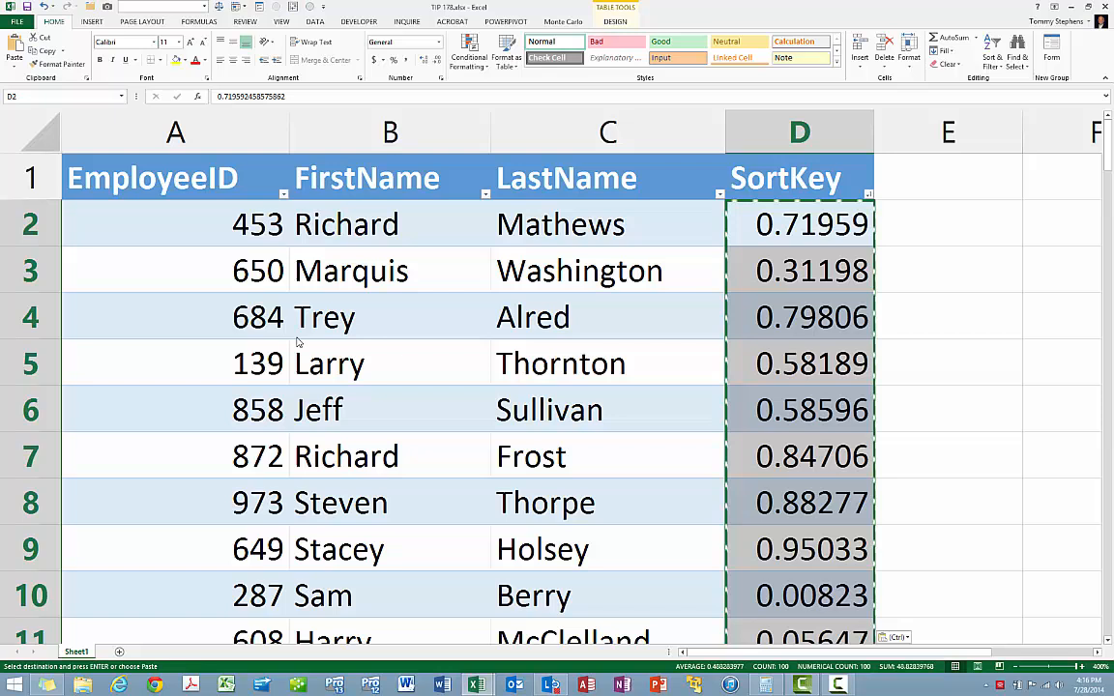
click(764, 221)
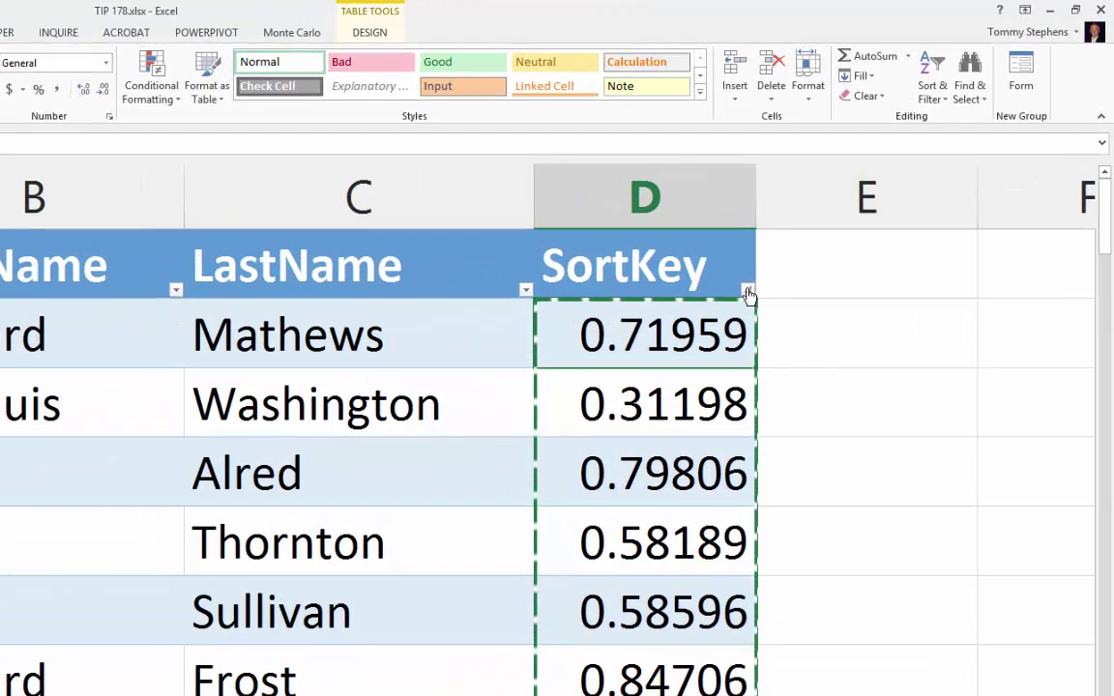
Sort the table by SortKey smallest to largest via its filter arrow, randomizing employee order.
click(747, 291)
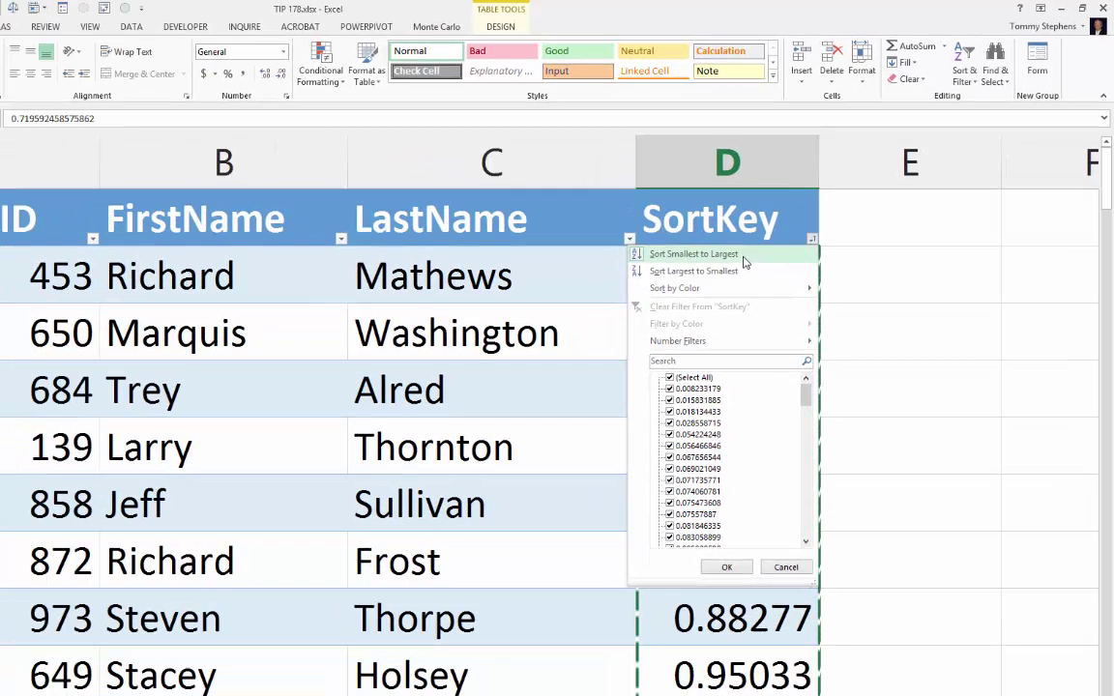
click(743, 255)
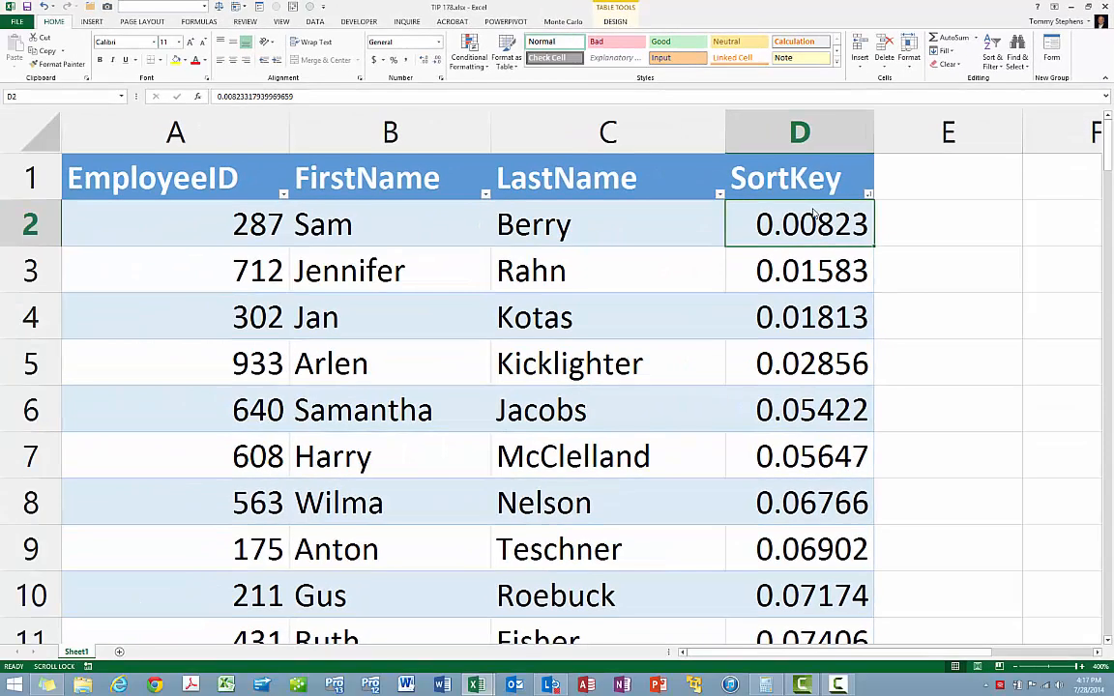